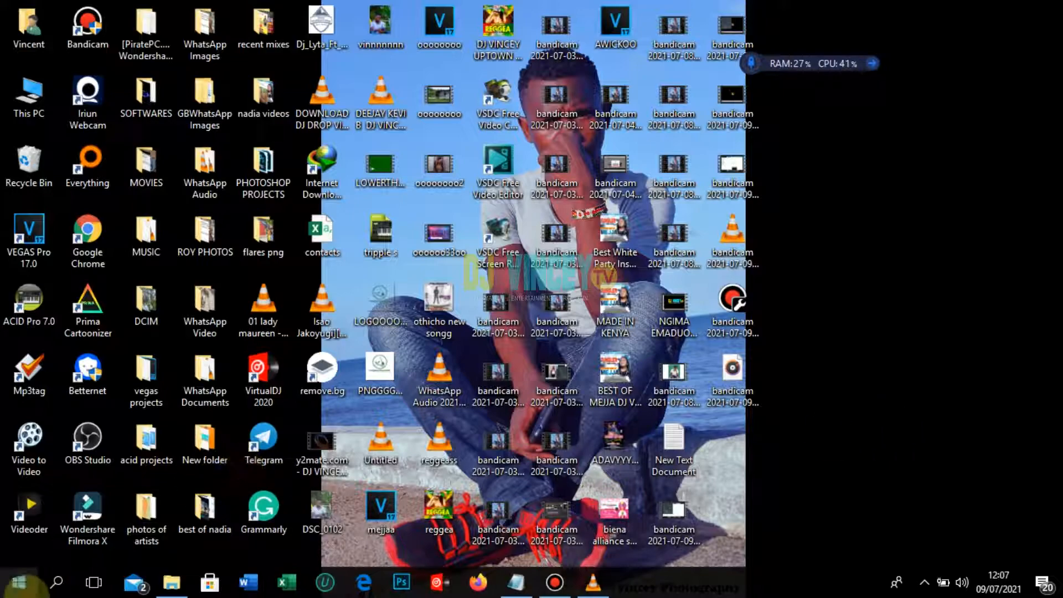
# - Search the system for "fire" and open Windows Defender Firewall with Advanced Security
pyautogui.click(22, 587)
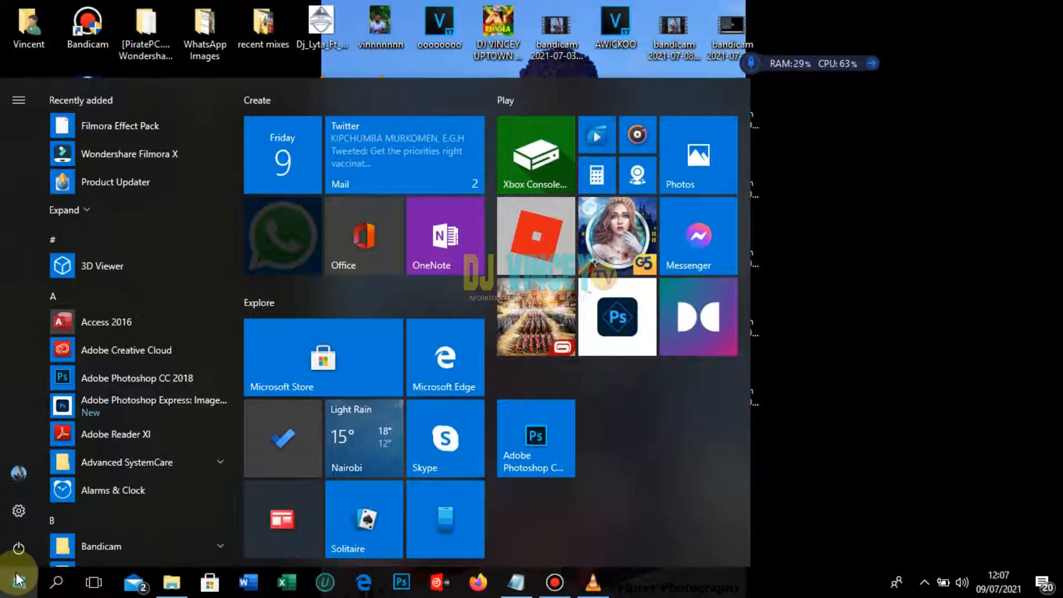
pyautogui.click(54, 589)
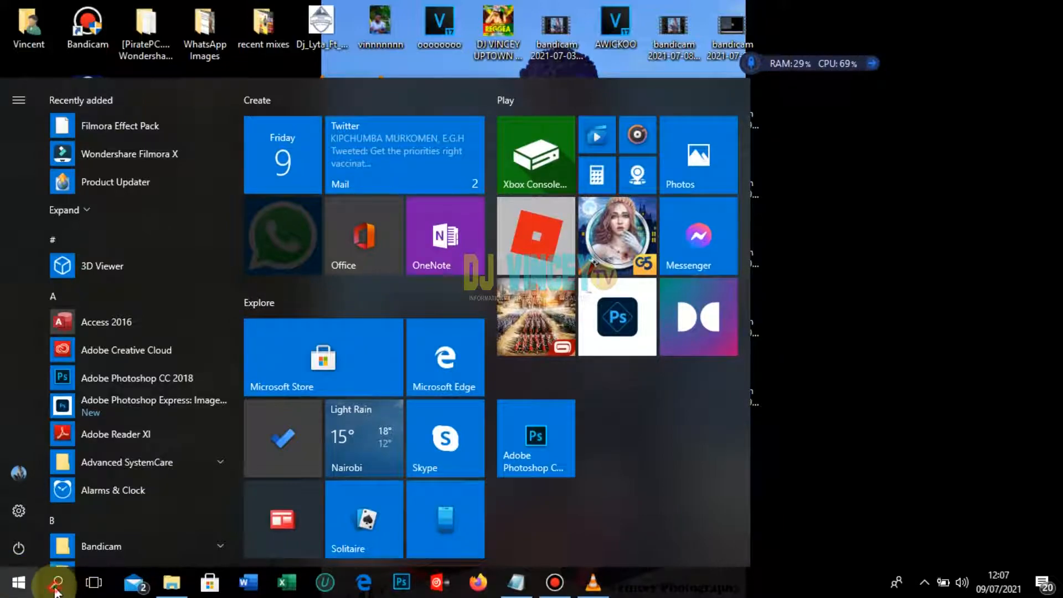
pyautogui.click(19, 588)
pyautogui.click(18, 589)
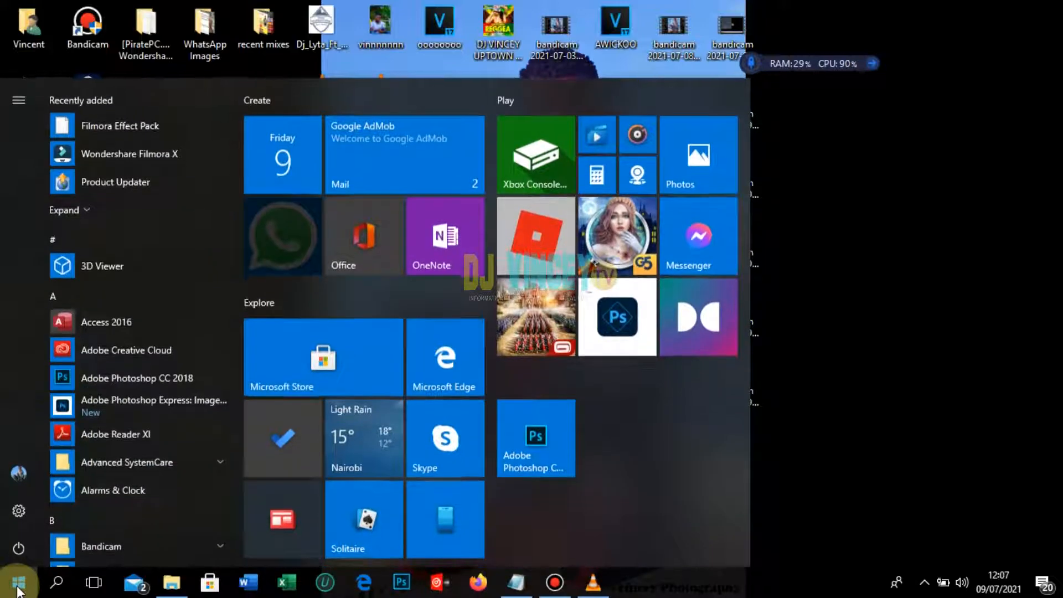
pyautogui.write('fire')
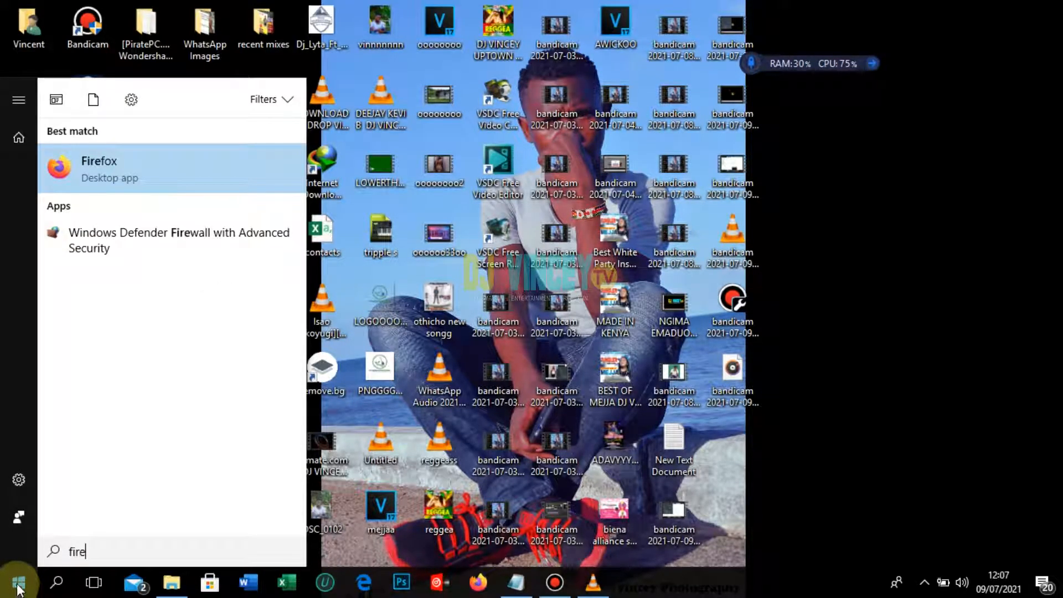
pyautogui.click(99, 233)
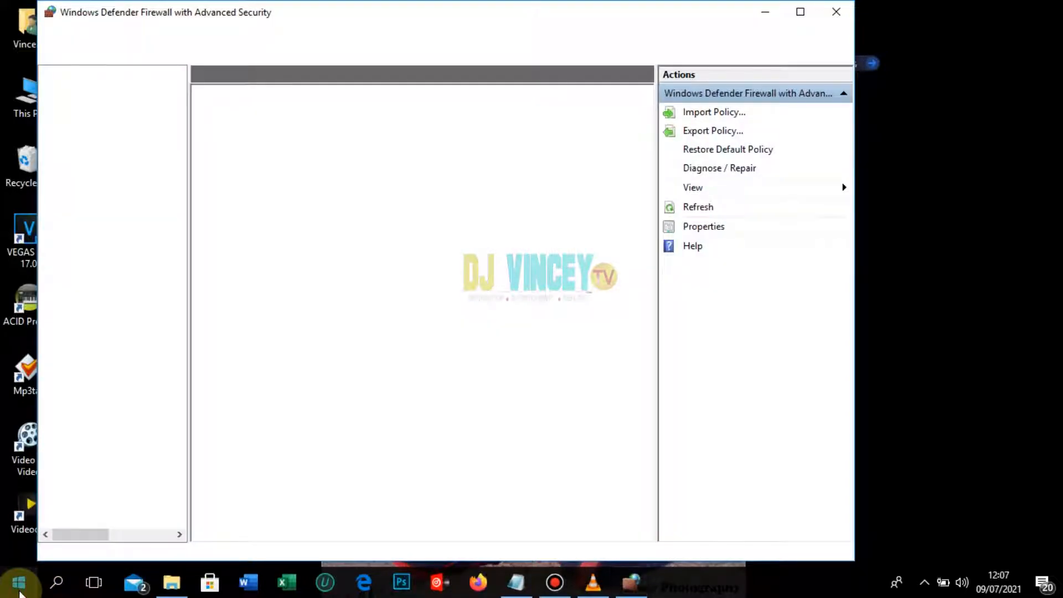
# - View the System and Security category in Control Panel, where Windows Defender Firewall is listed, and close Control Panel
pyautogui.click(19, 591)
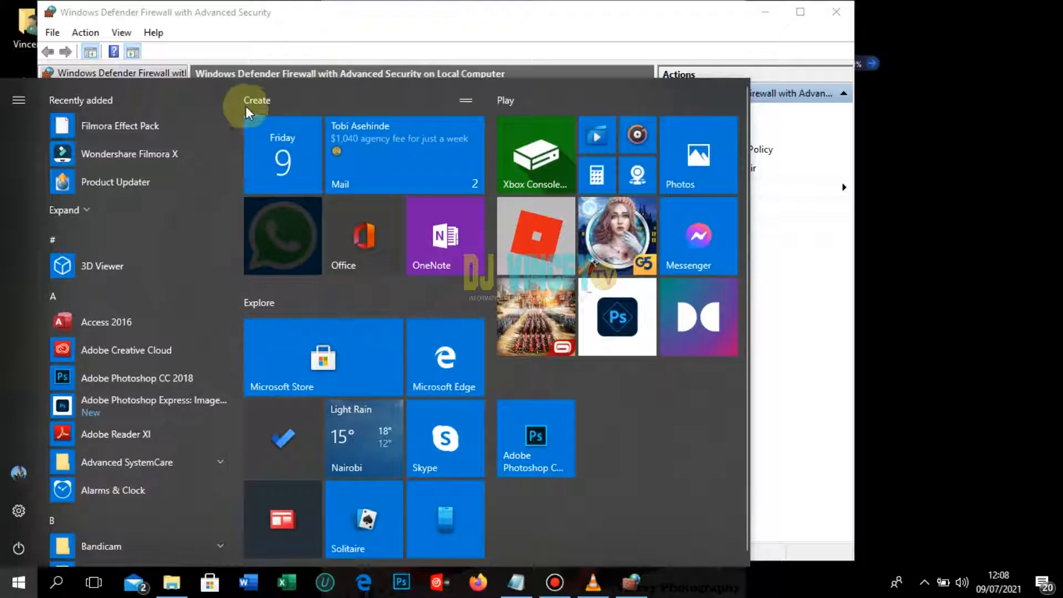
pyautogui.moveTo(237, 120); pyautogui.dragTo(237, 183)
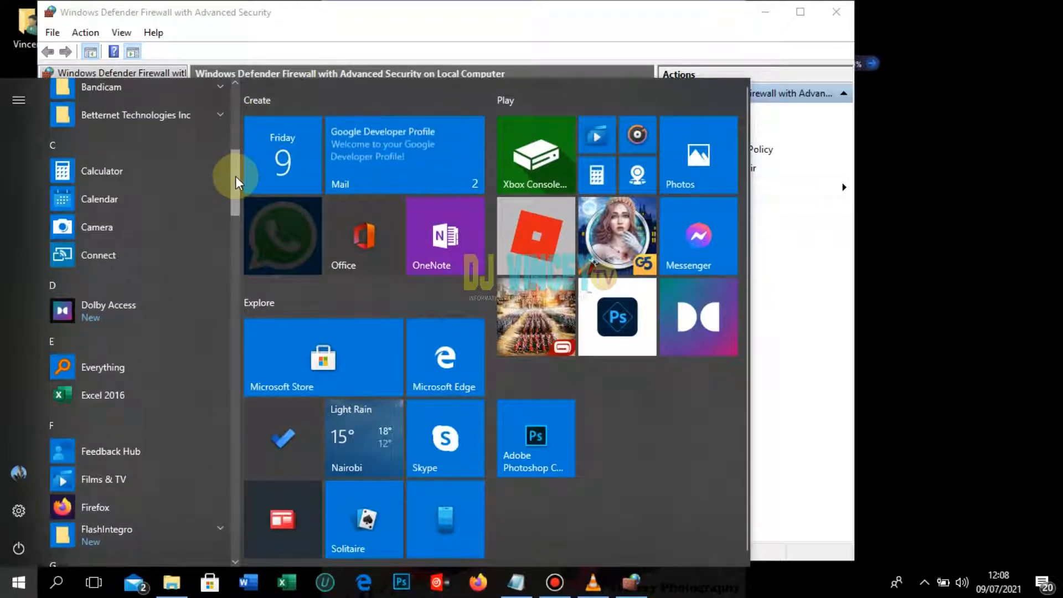
pyautogui.press('super')
pyautogui.press('super')
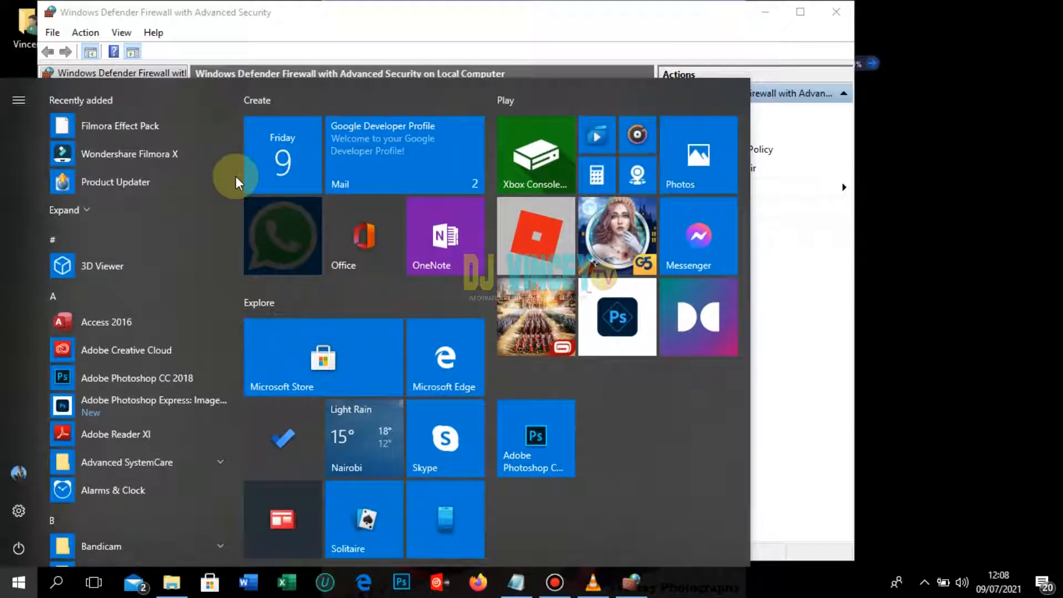
pyautogui.press('super')
pyautogui.write('cont')
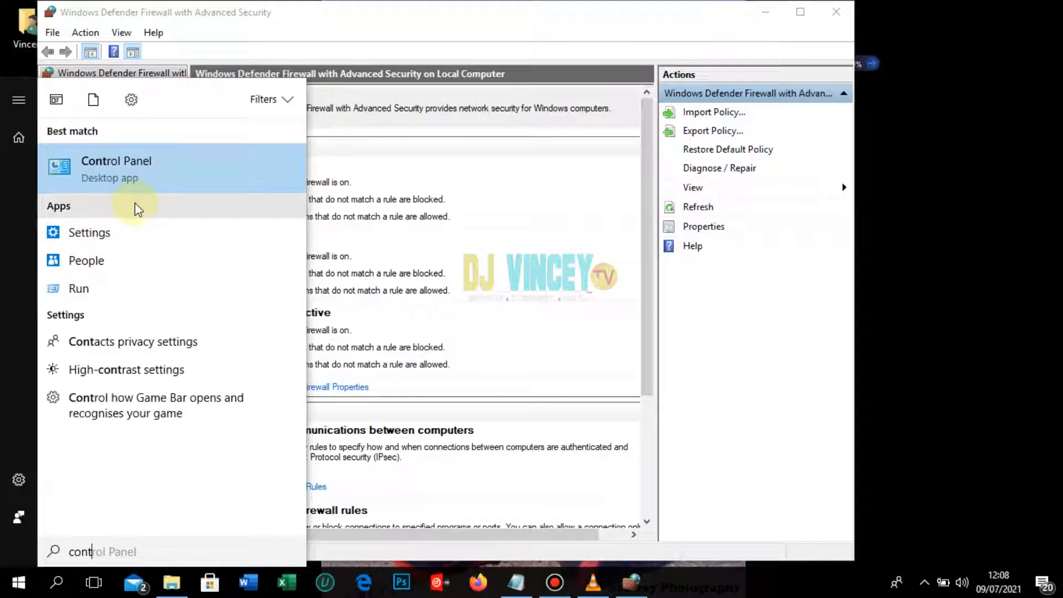
pyautogui.click(128, 167)
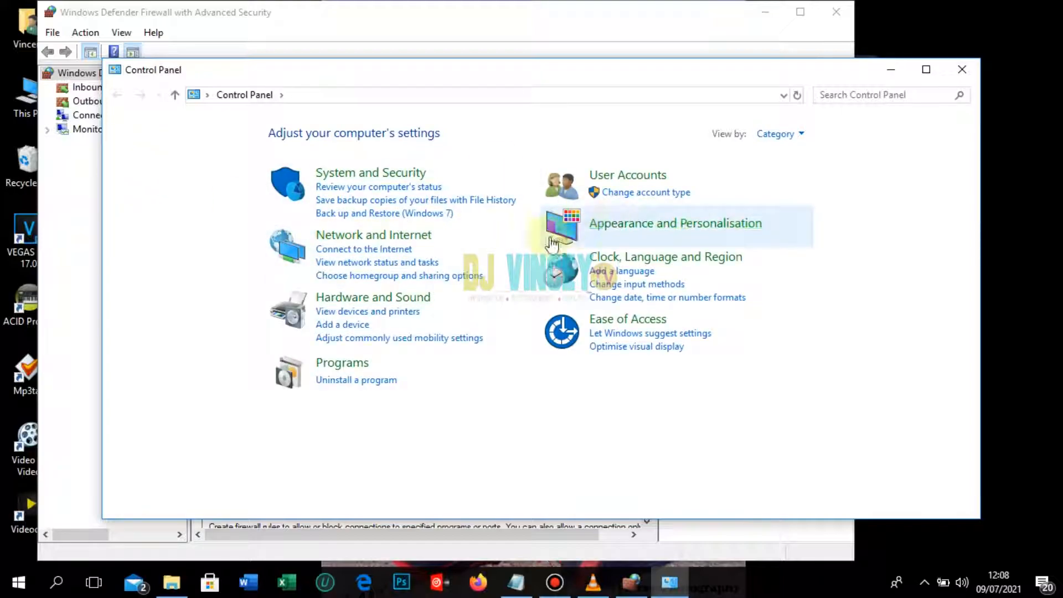
pyautogui.click(417, 175)
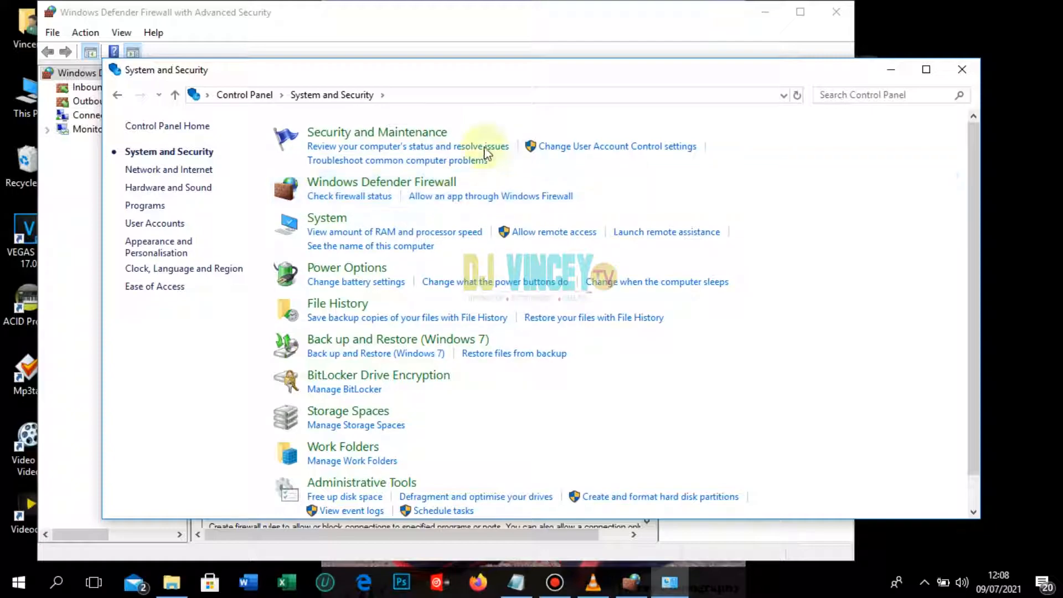
pyautogui.click(977, 74)
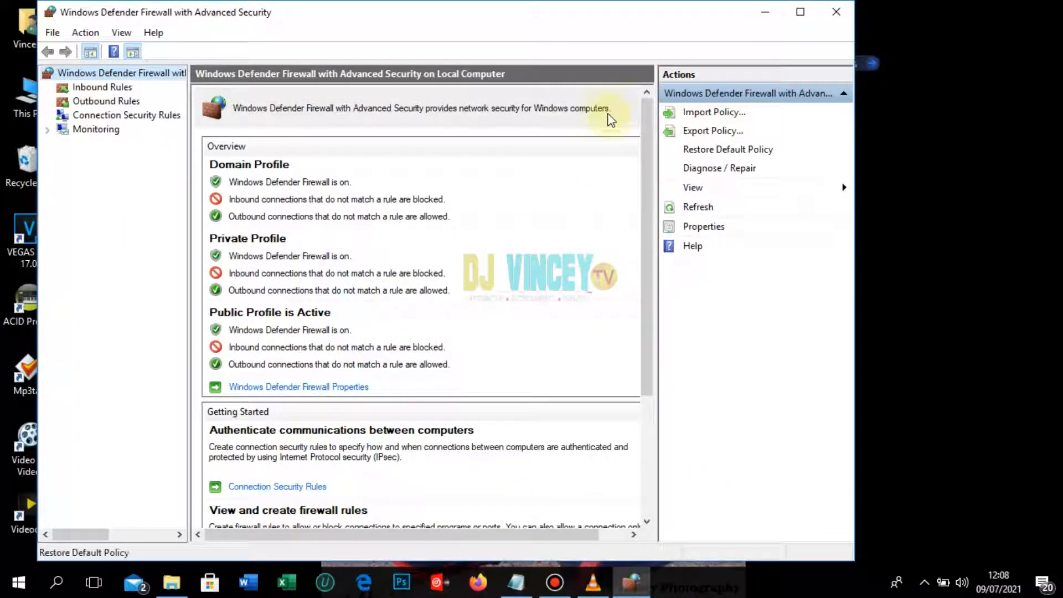
# - Maximize the firewall window and start a new outbound rule of the Program type
pyautogui.click(801, 11)
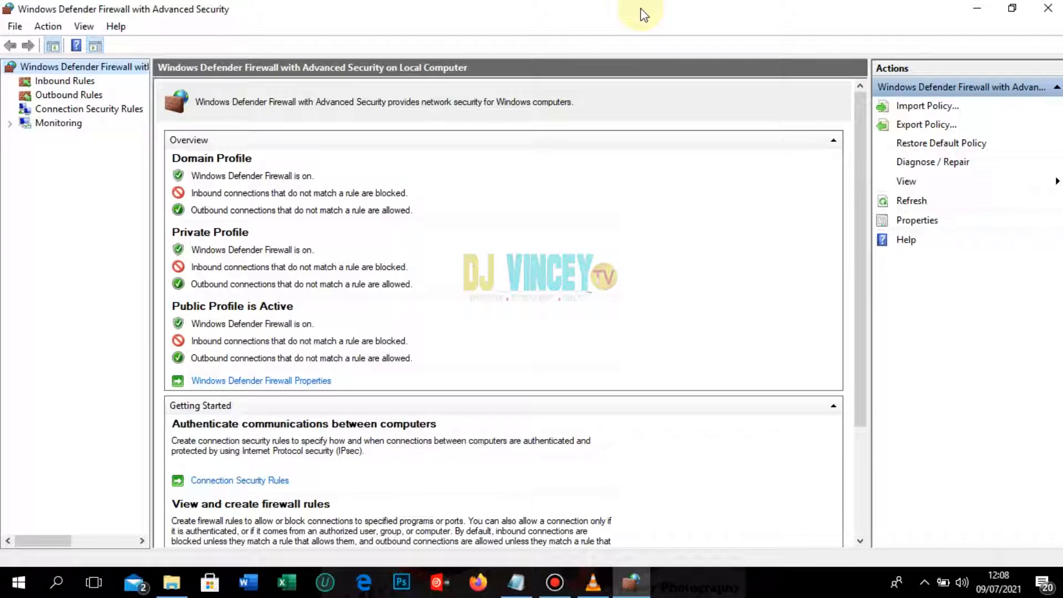
pyautogui.click(73, 95)
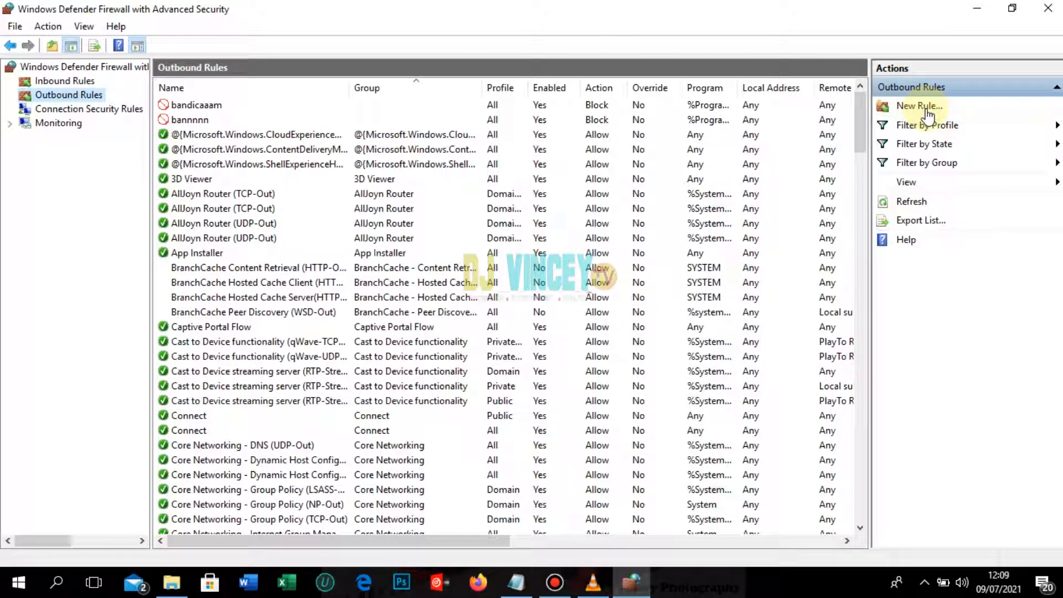
pyautogui.click(926, 109)
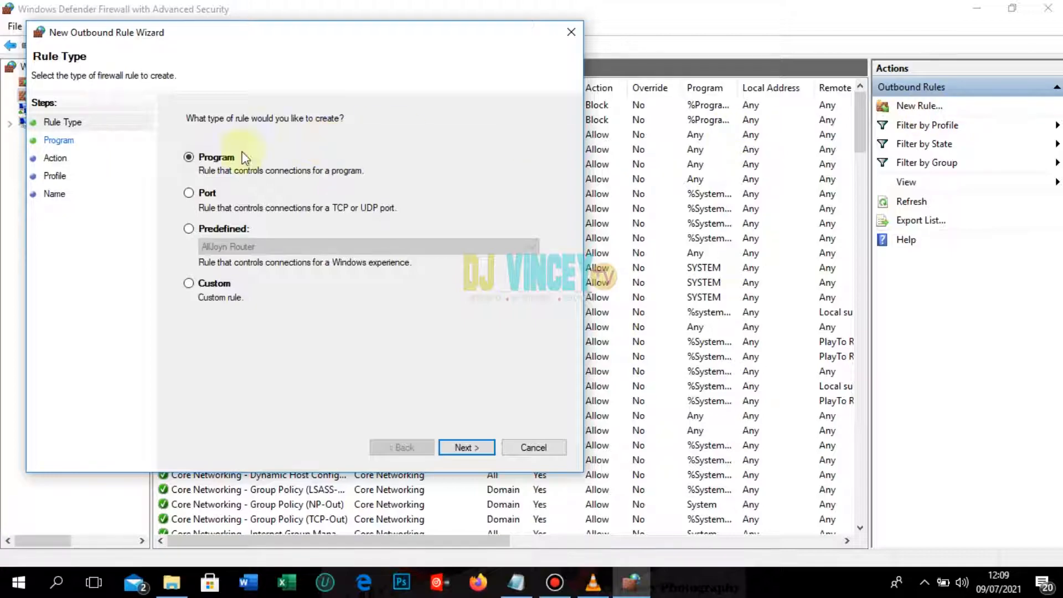
pyautogui.press('Return')
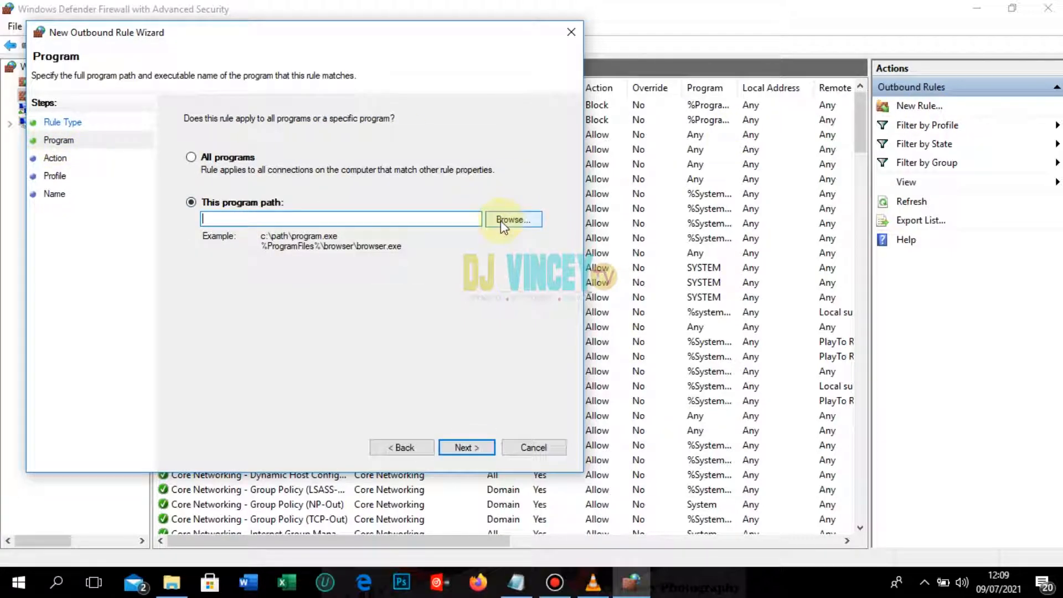
# - Set the outbound rule's program path to acid70.exe in Program Files (x86)\Sony\ACID Pro 7.0
pyautogui.click(500, 220)
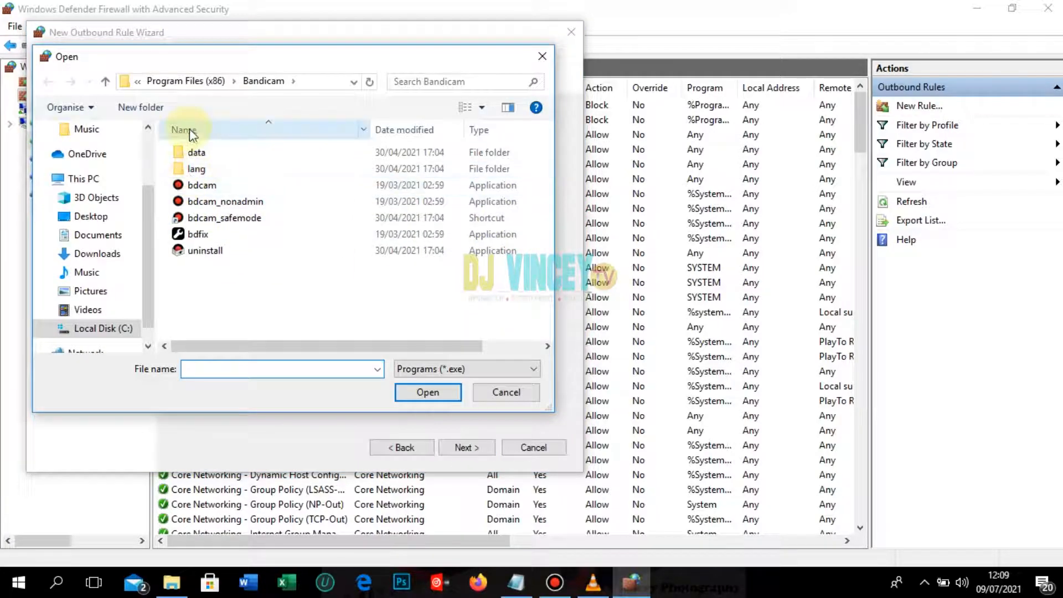
pyautogui.click(188, 82)
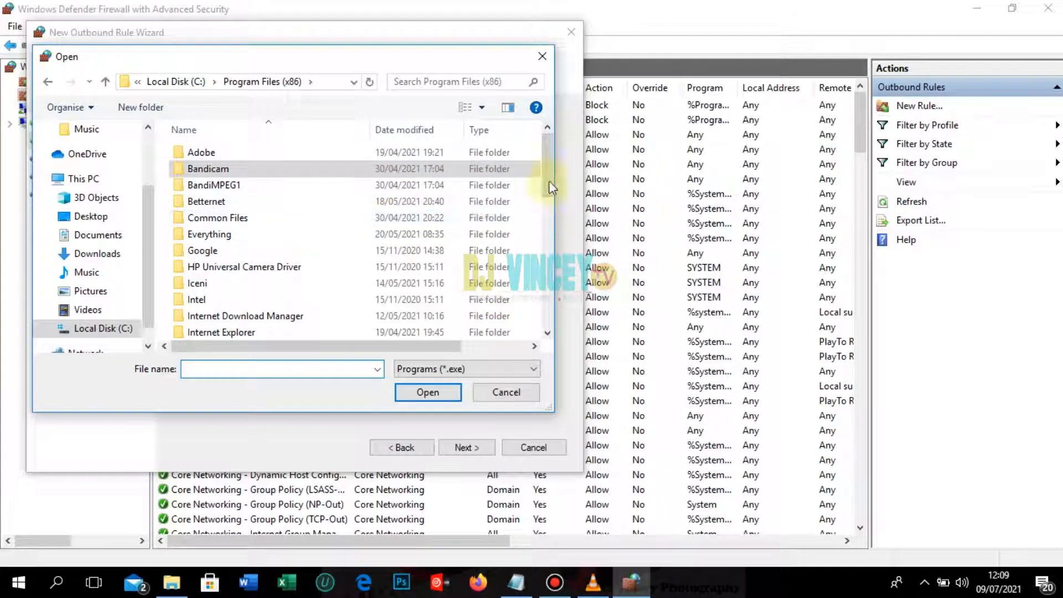
pyautogui.moveTo(546, 168); pyautogui.dragTo(535, 255)
pyautogui.doubleClick(191, 208)
pyautogui.doubleClick(195, 169)
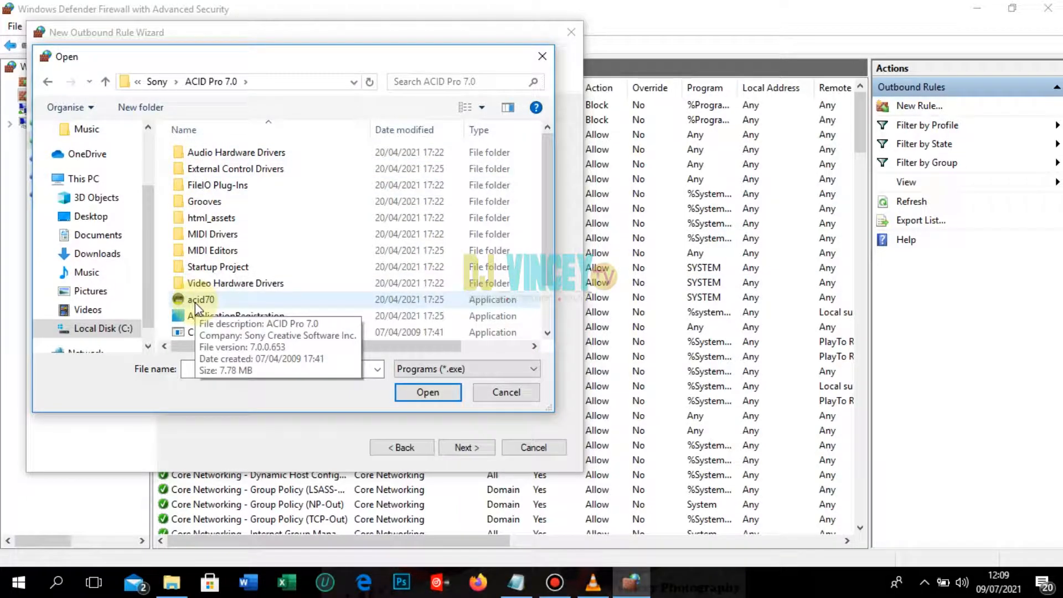
pyautogui.click(195, 302)
pyautogui.click(410, 394)
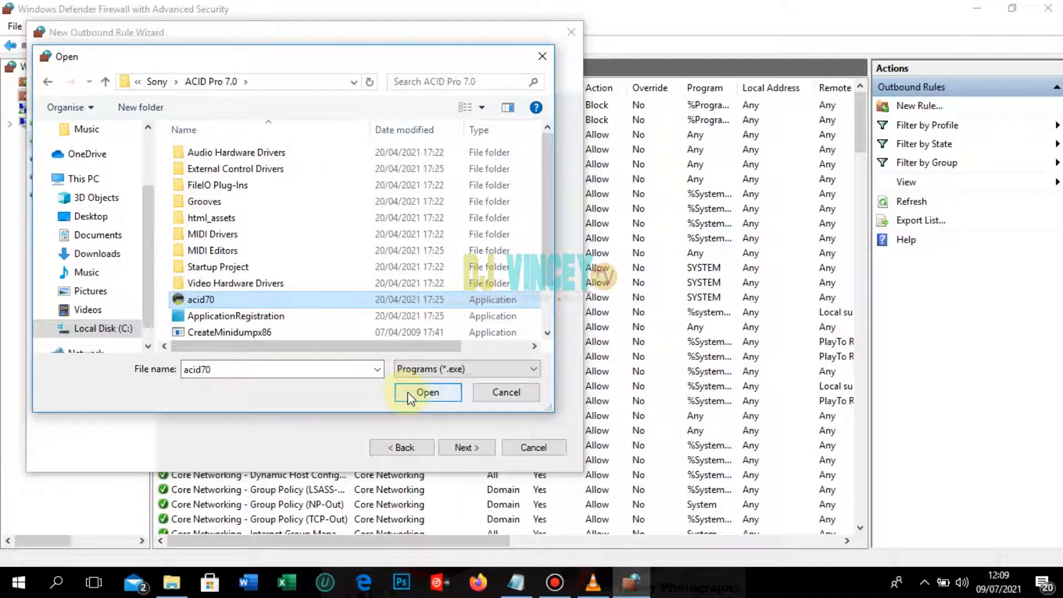
pyautogui.click(501, 219)
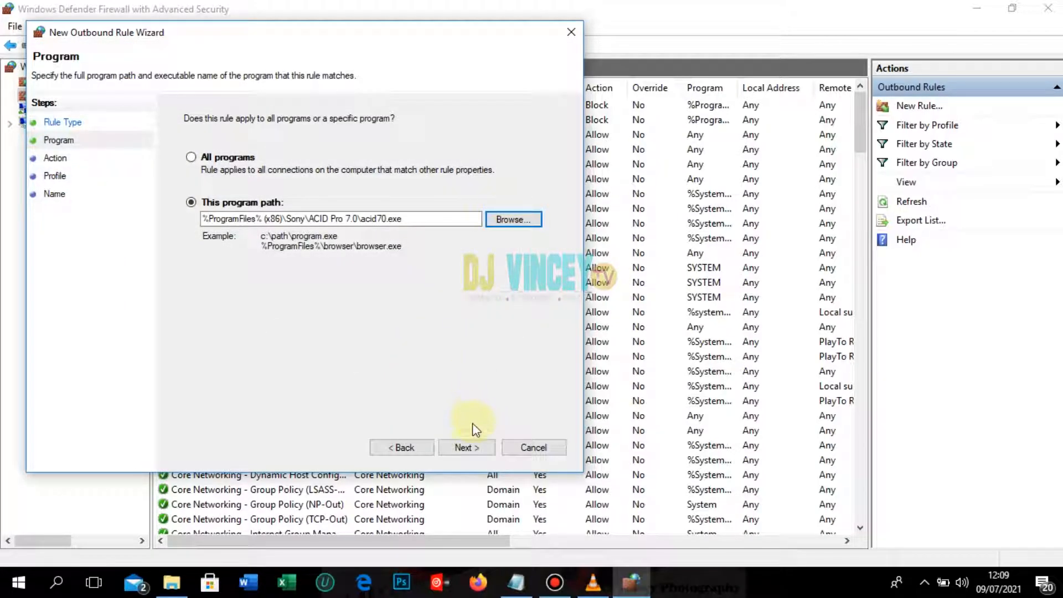
pyautogui.click(464, 448)
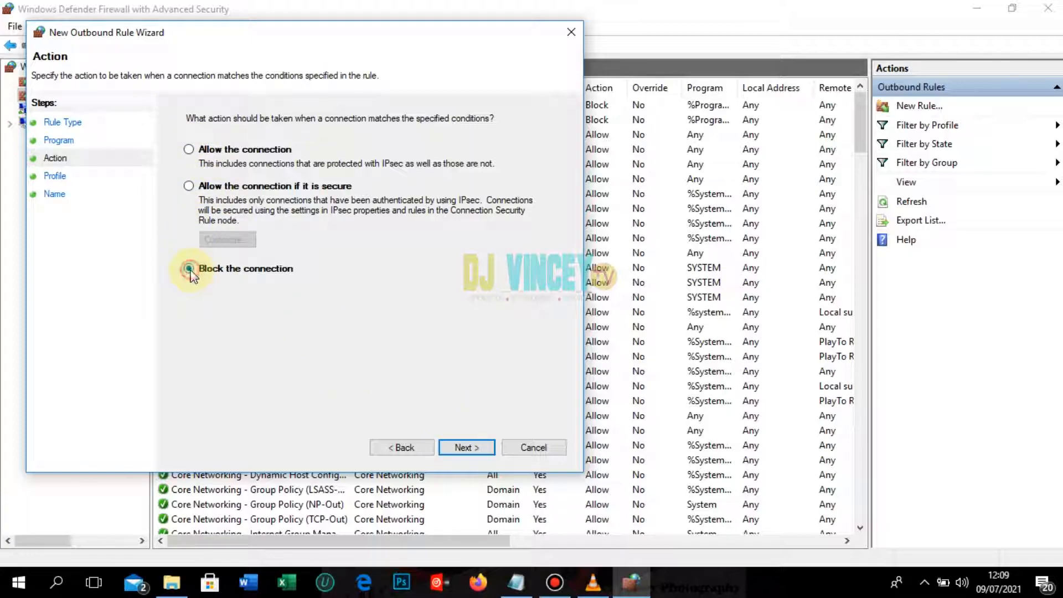
# - Set the outbound rule's action to Block the connection
pyautogui.click(189, 150)
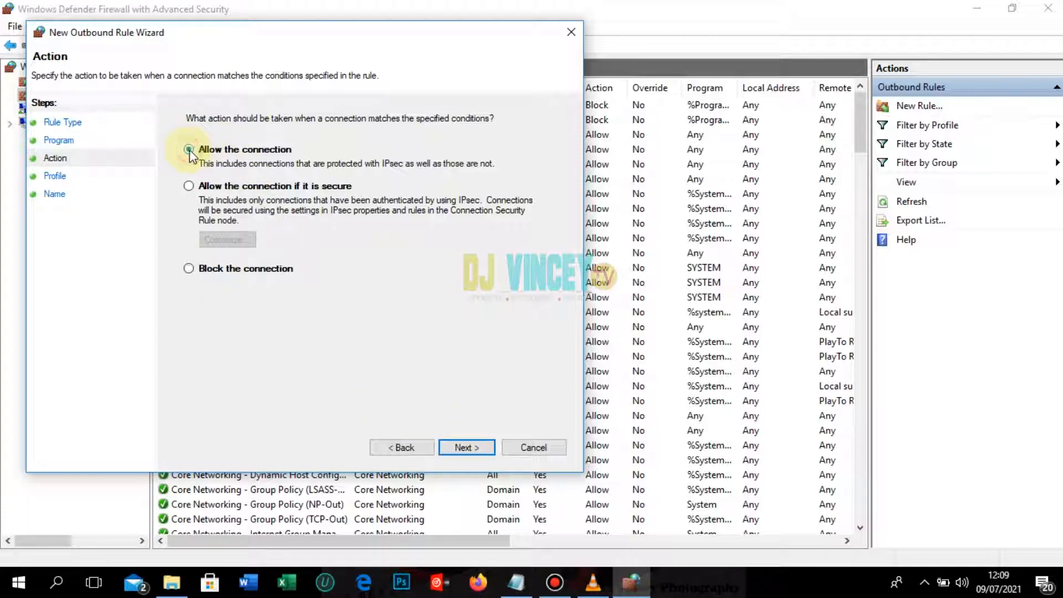
pyautogui.click(189, 270)
pyautogui.click(463, 448)
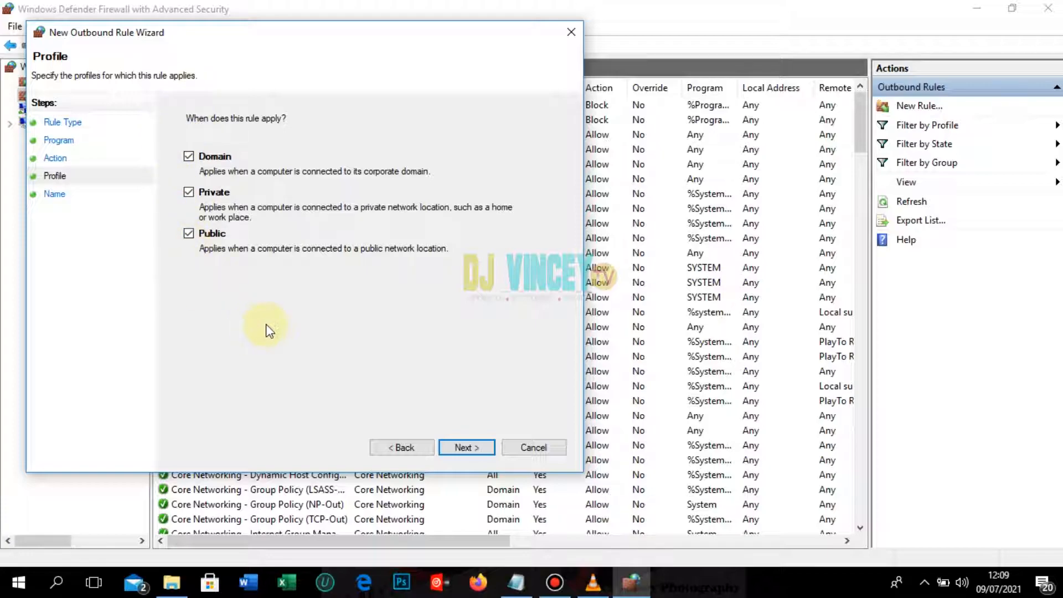
# - Apply the outbound rule to the Domain, Private and Public profiles and finish it with the name "sony seven"
pyautogui.click(468, 449)
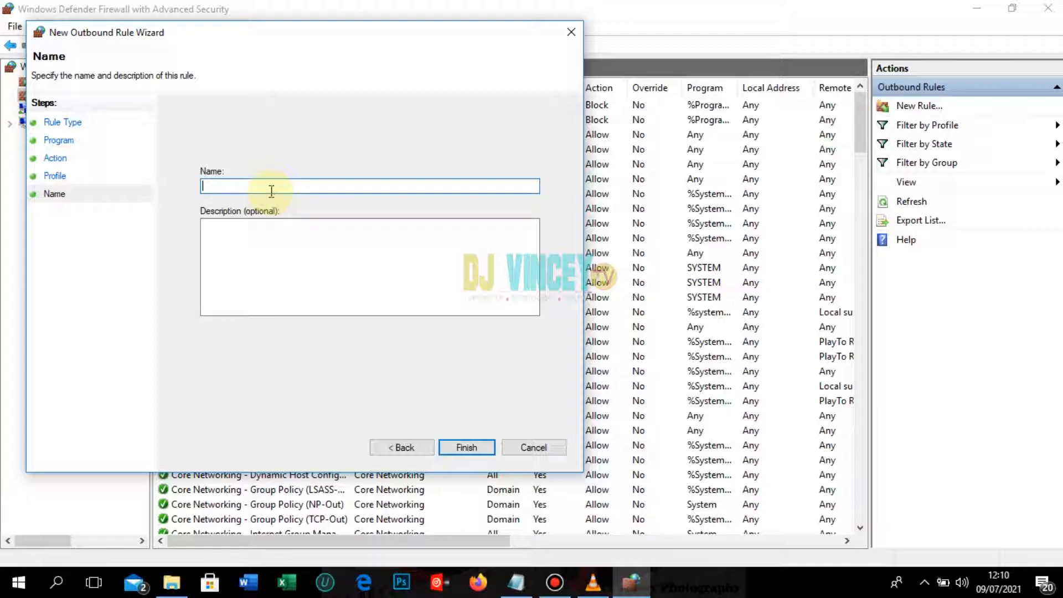
pyautogui.write('sony seven')
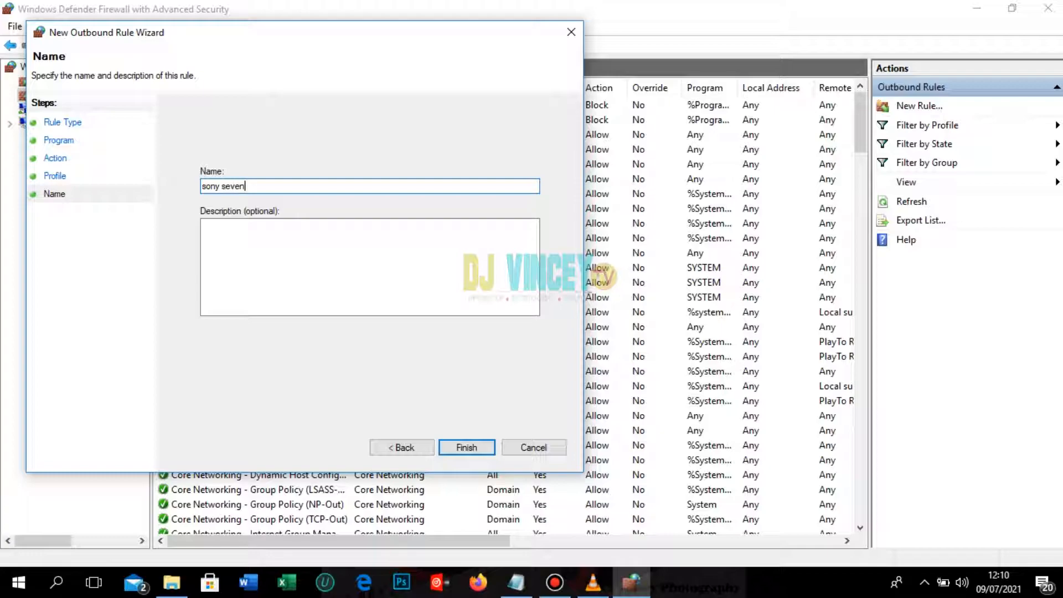
pyautogui.click(467, 447)
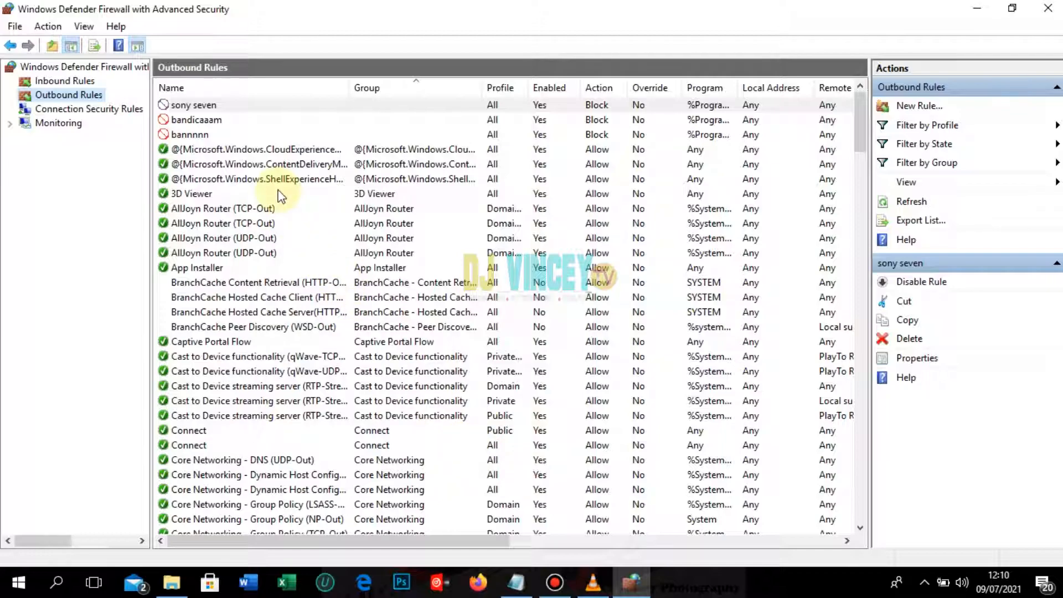
# - Start a new inbound rule of the Program type
pyautogui.click(48, 78)
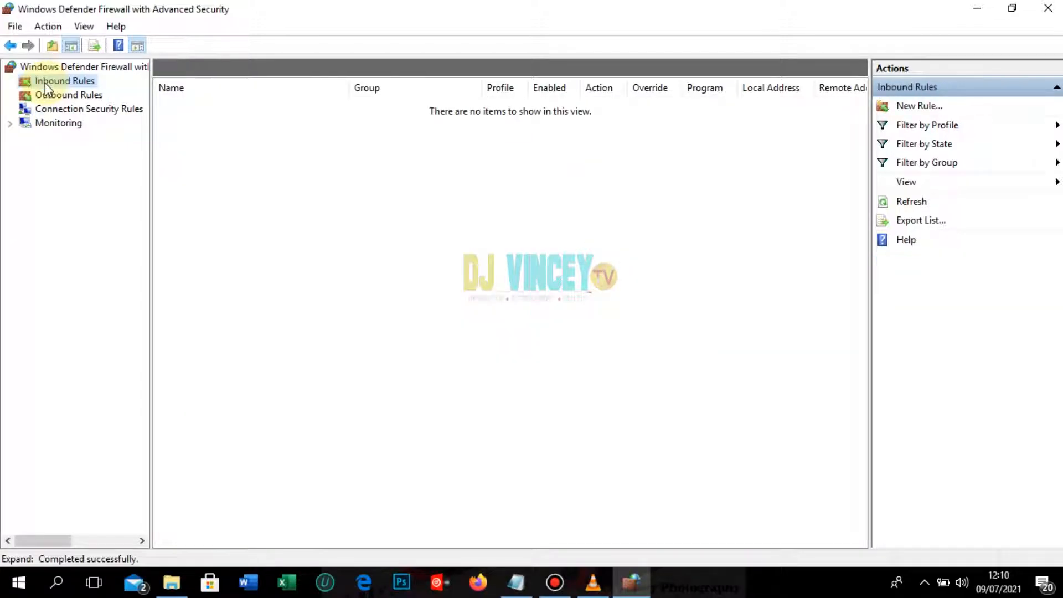
pyautogui.click(914, 106)
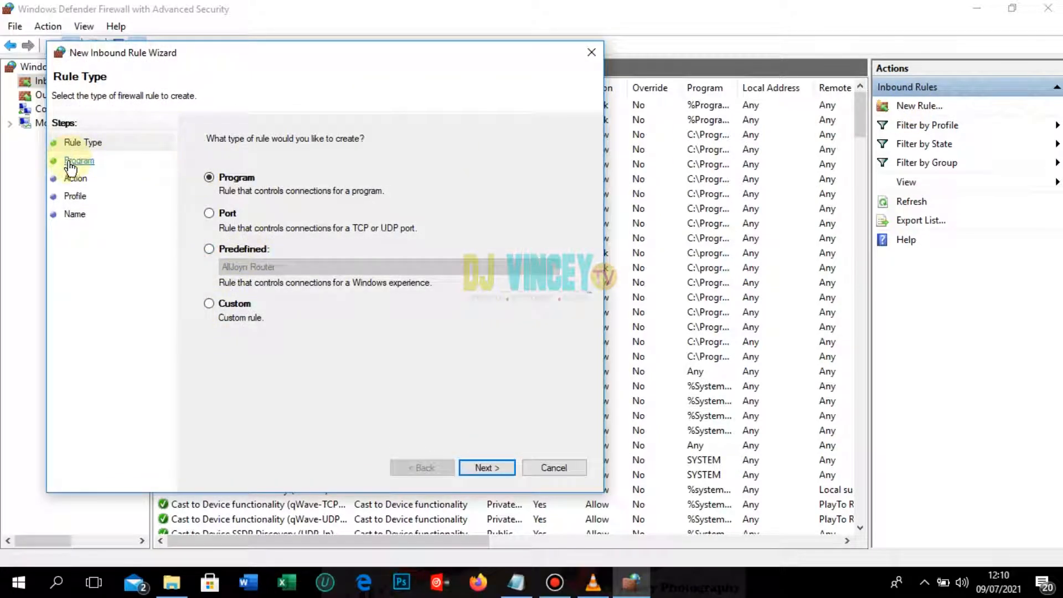
pyautogui.click(72, 161)
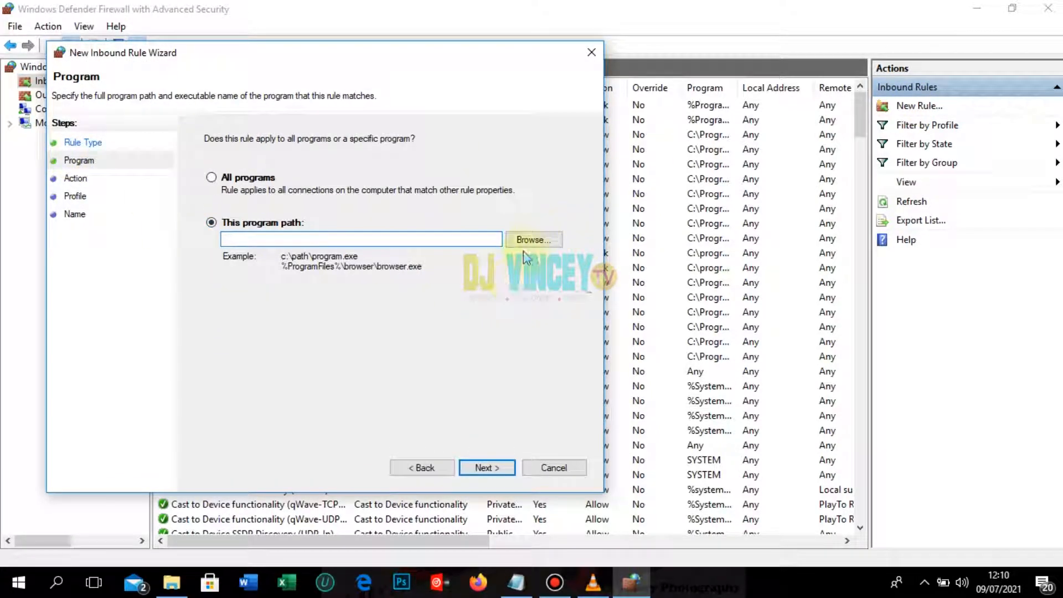
# - Set the inbound rule's program path to acid70.exe in the Sony\ACID Pro 7.0 folder
pyautogui.click(531, 239)
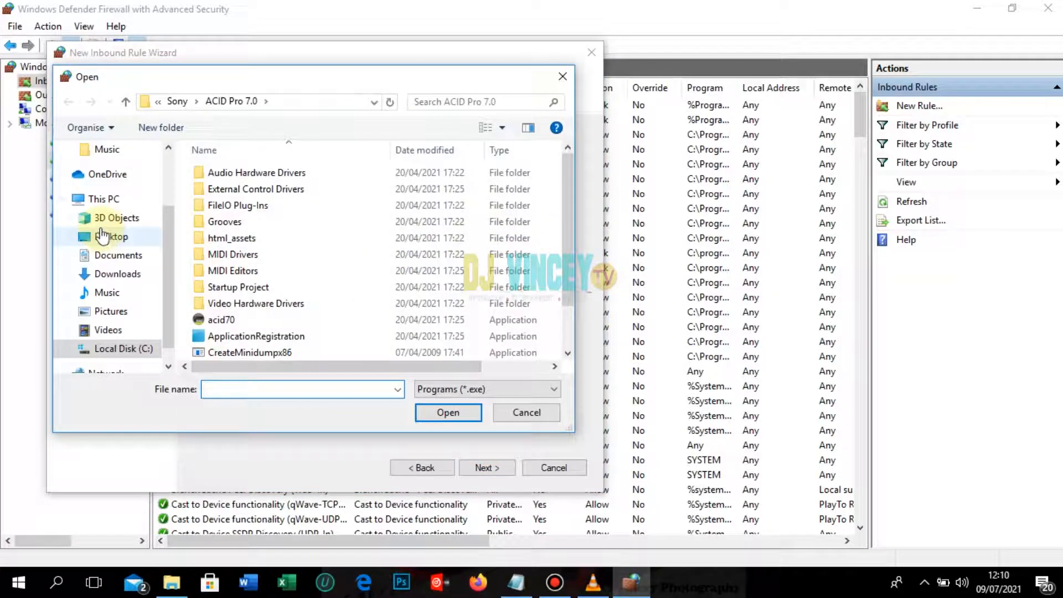
pyautogui.click(199, 326)
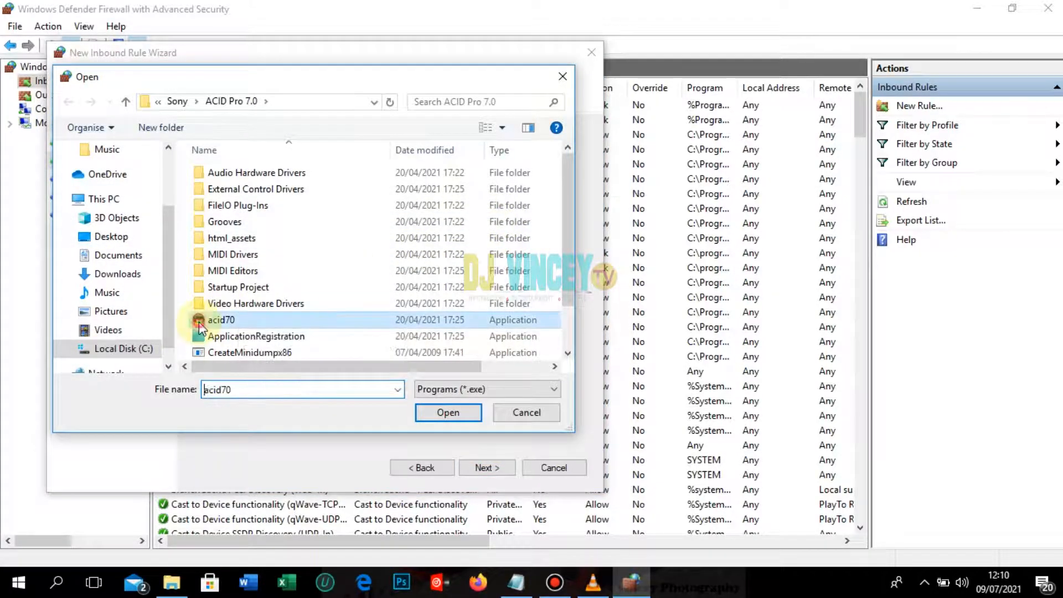
pyautogui.click(442, 410)
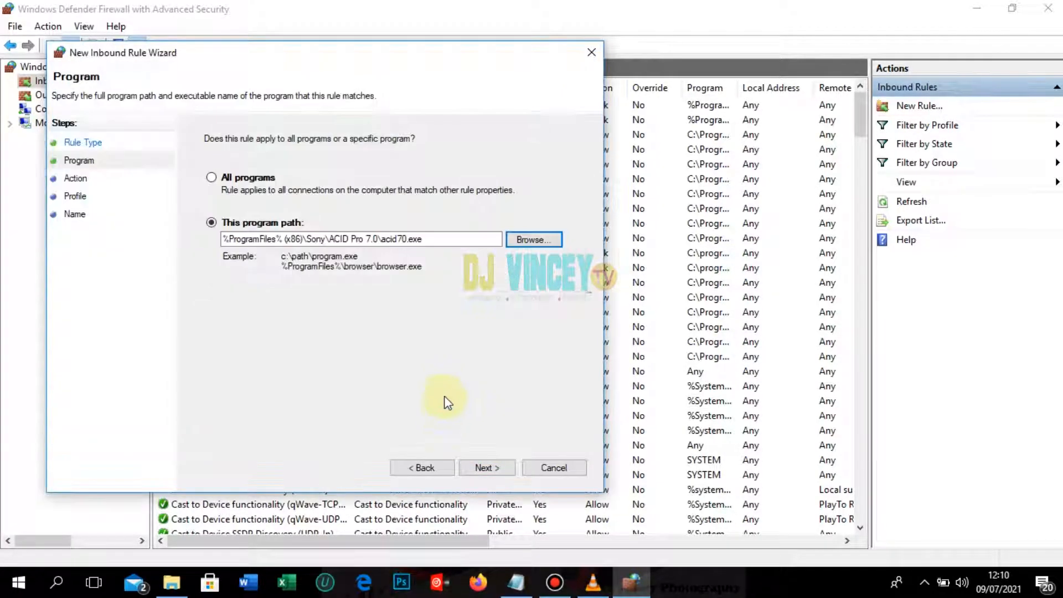
pyautogui.click(488, 468)
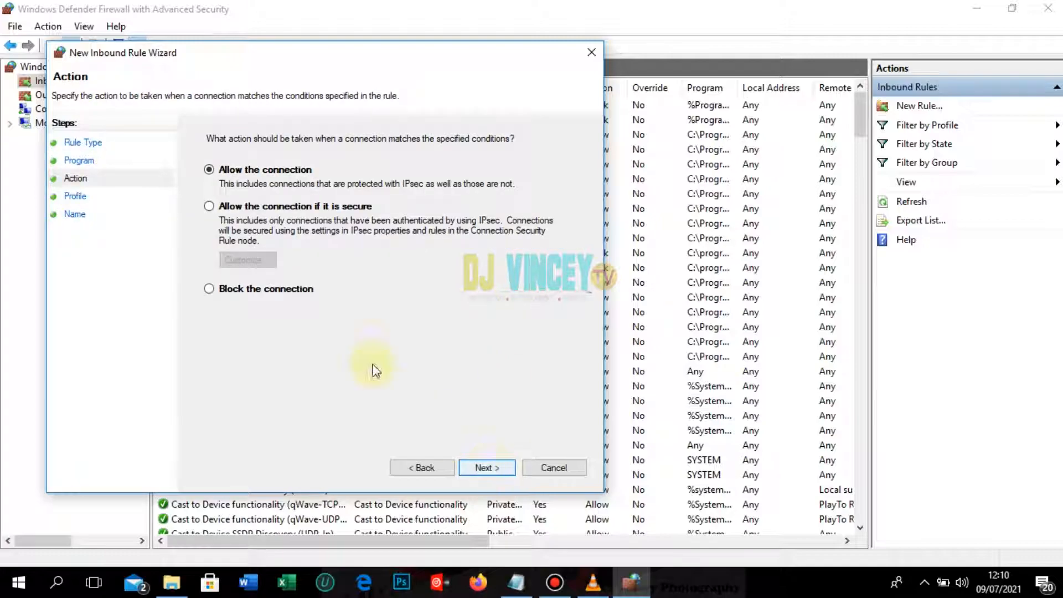
# - Set the inbound rule to block the connection on the Domain, Private and Public profiles and finish it with the name "sony inbound"
pyautogui.click(208, 290)
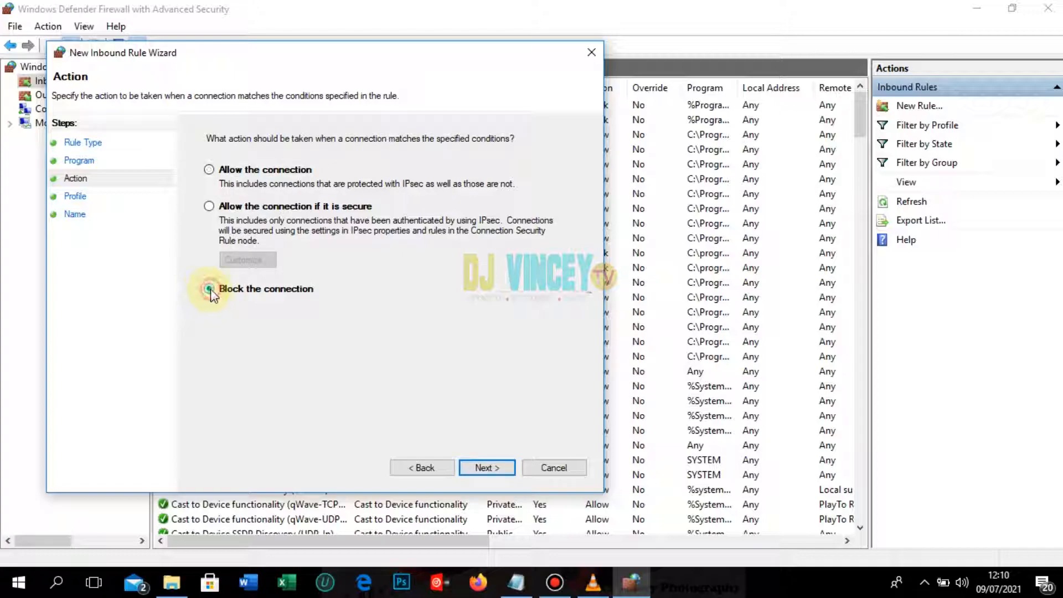
pyautogui.click(467, 469)
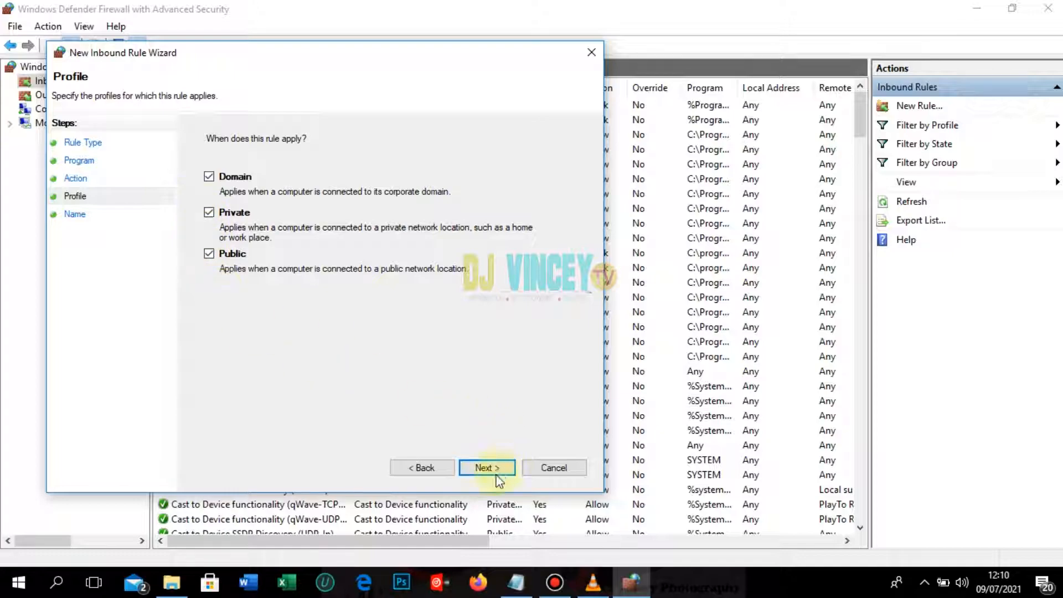
pyautogui.click(476, 468)
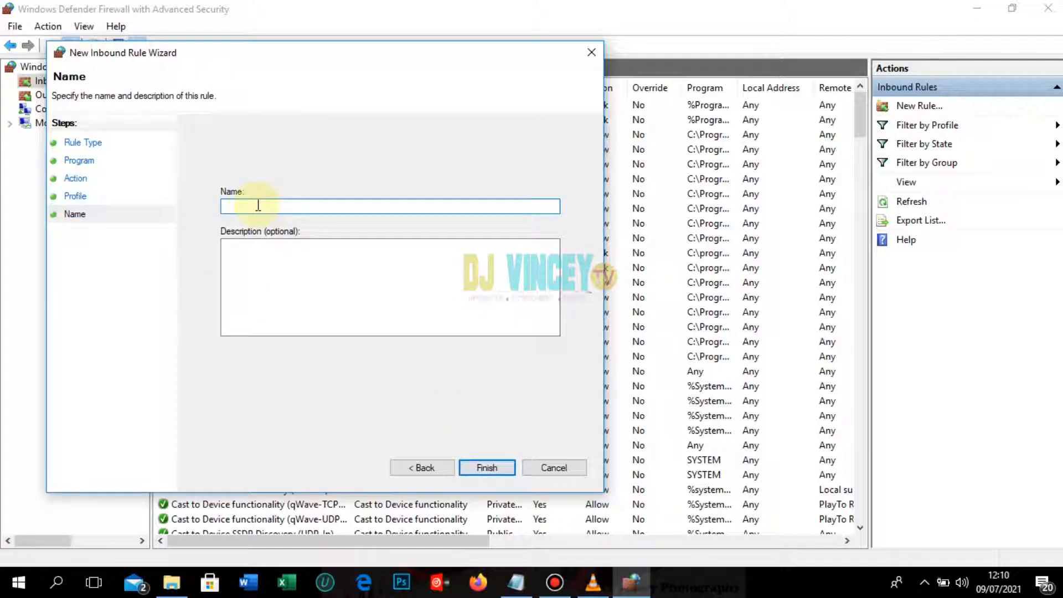
pyautogui.write('sony inbound')
pyautogui.click(487, 466)
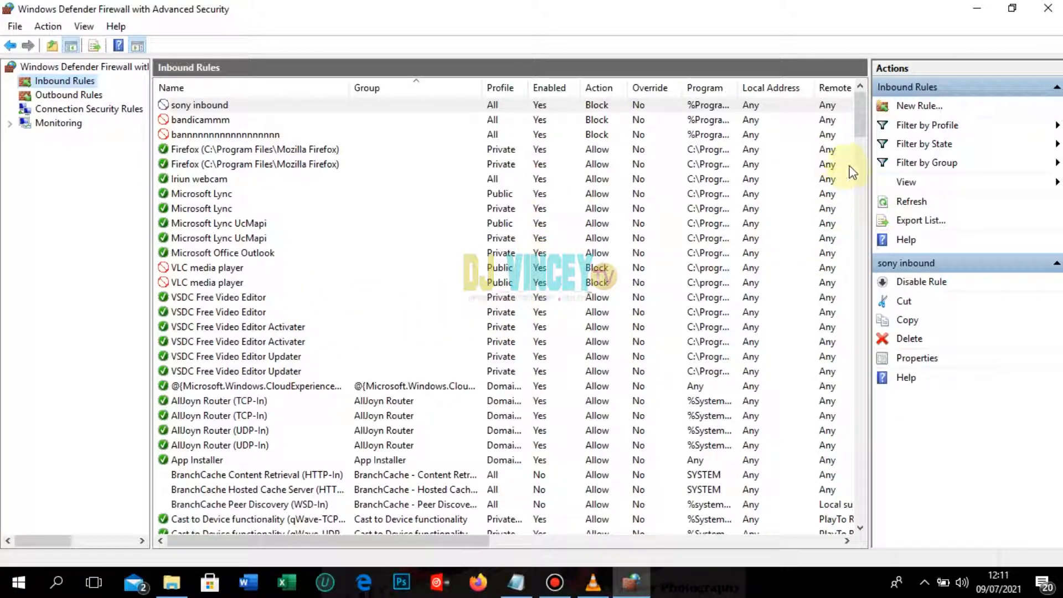
# - Look through the inbound rules list from the "sony inbound" rule downwards and close the firewall window
pyautogui.rightClick(598, 106)
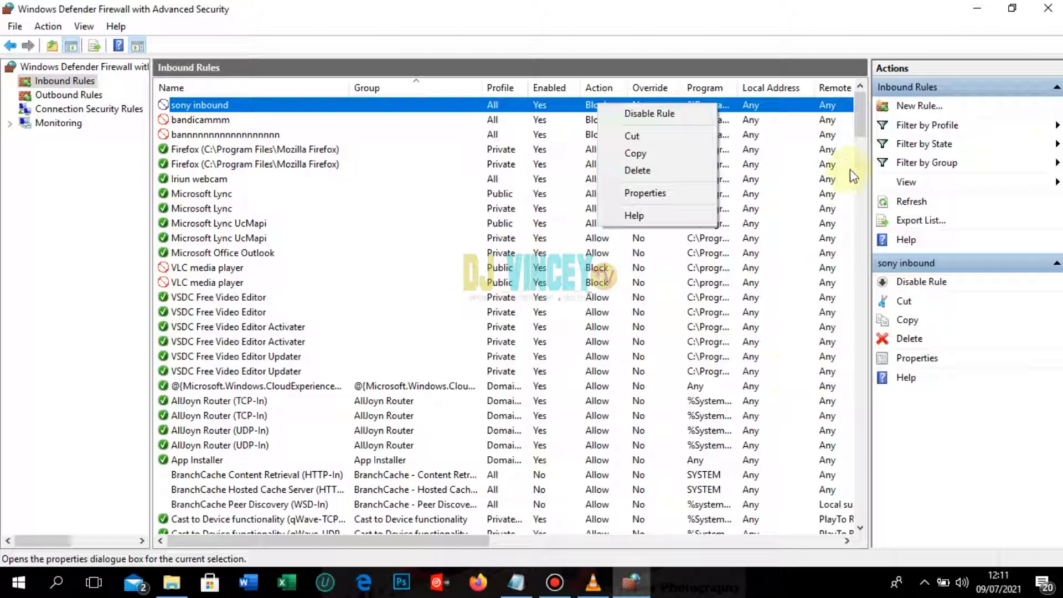
pyautogui.click(867, 118)
pyautogui.moveTo(866, 117); pyautogui.dragTo(847, 438)
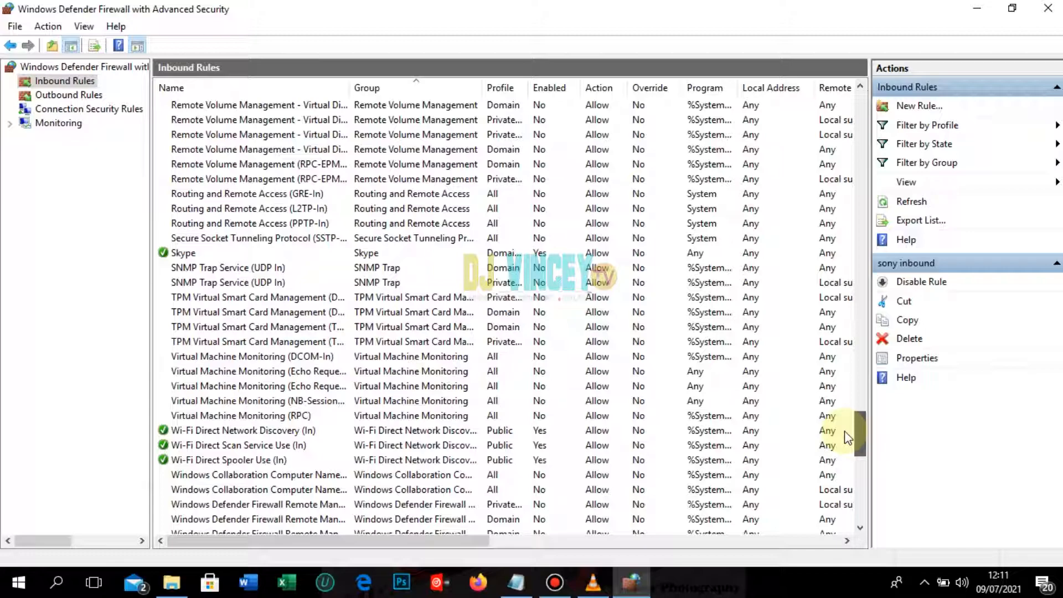
pyautogui.scroll(-3, 847, 437)
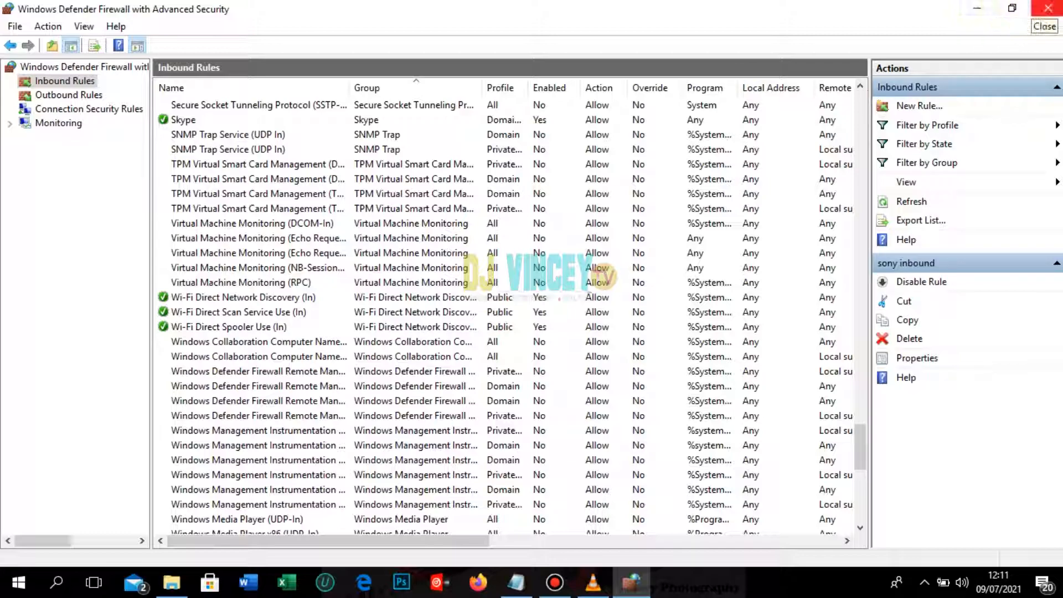
pyautogui.click(1048, 8)
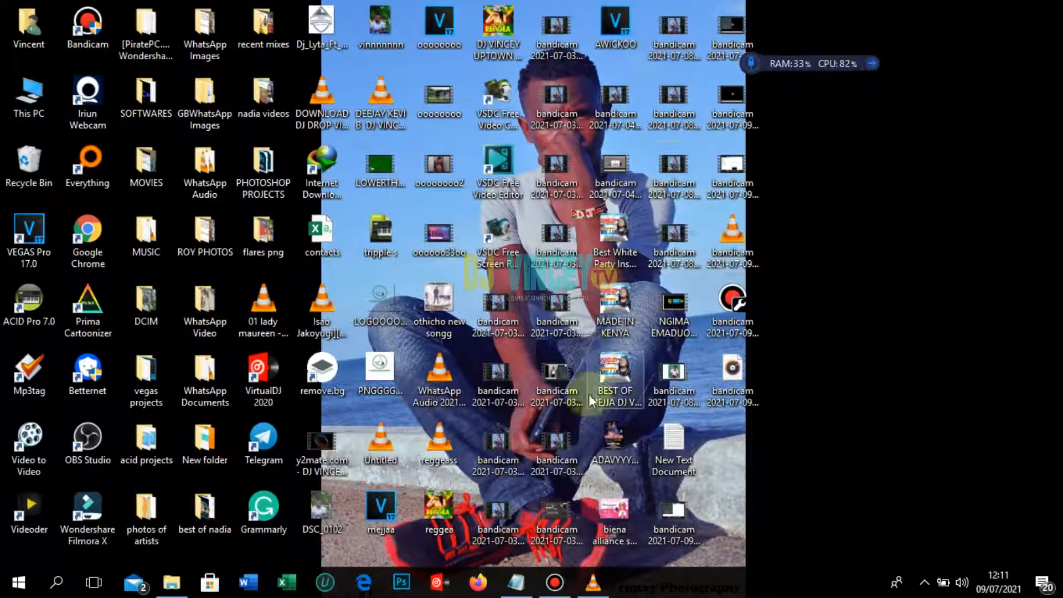